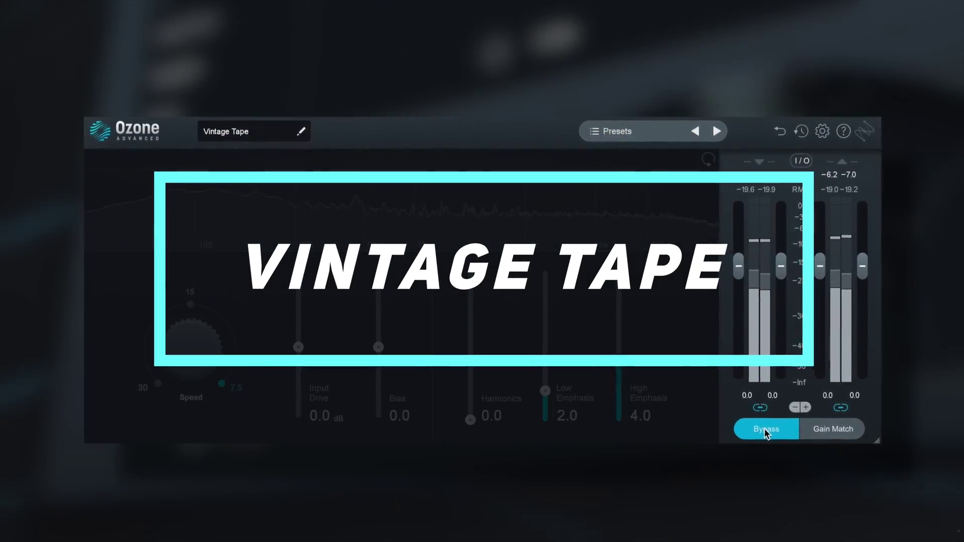
Toggle the 30 IPS Vintage Tape module's bypass off and on, leaving it active on BUS 1.
click(766, 430)
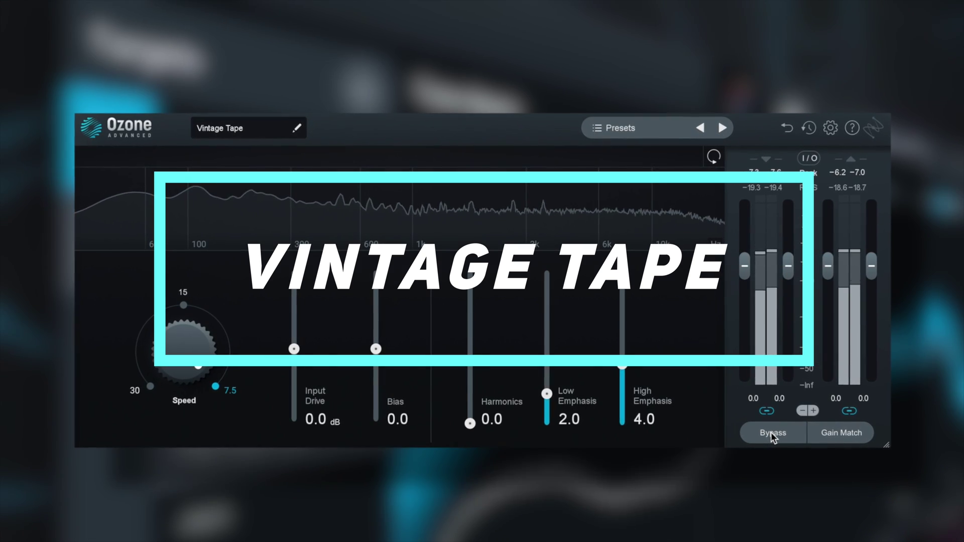
click(777, 435)
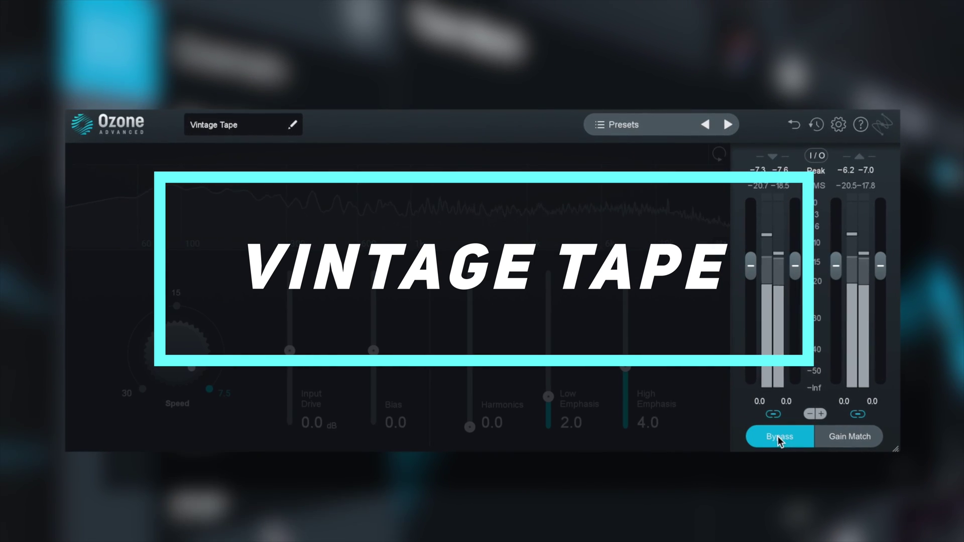
click(781, 437)
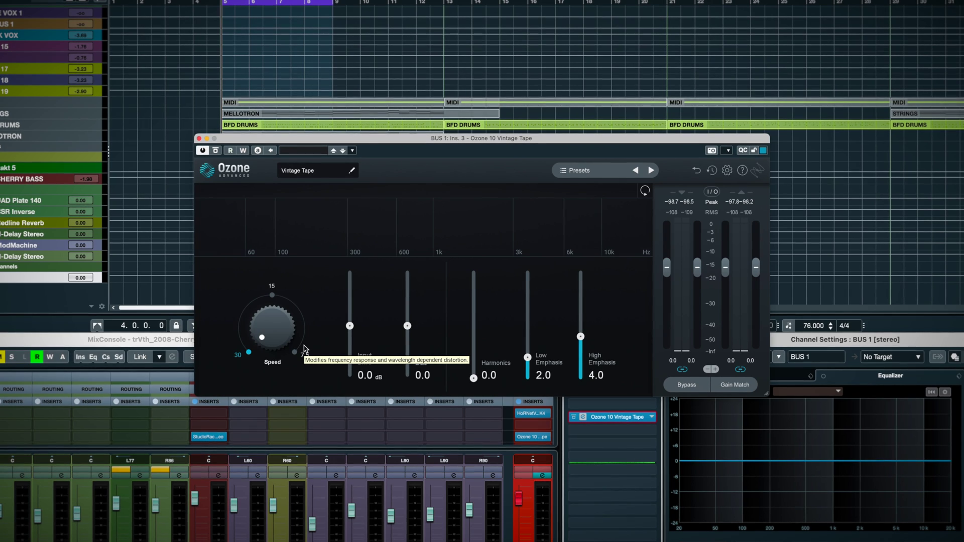
Start playback and set tape Speed to 7.5 IPS, passing through 15.
key(space)
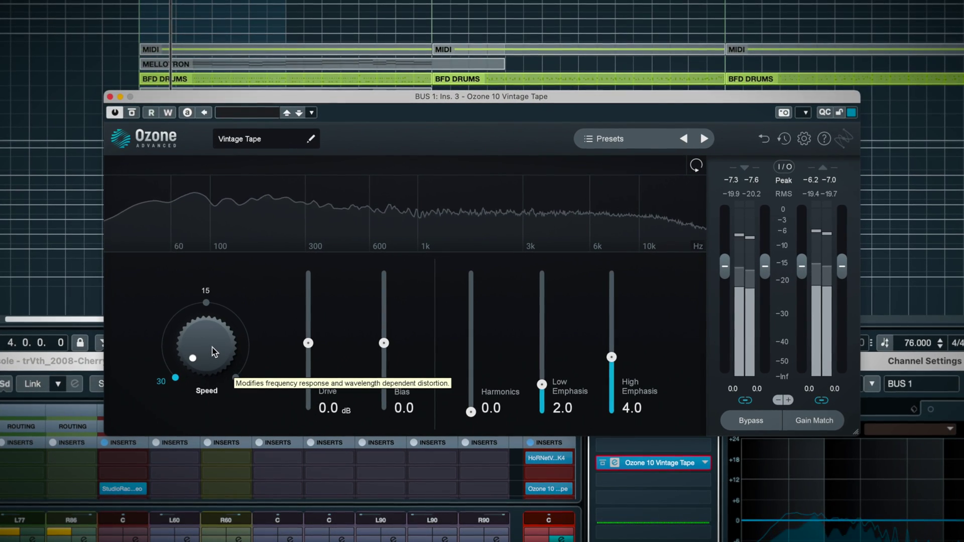
click(219, 286)
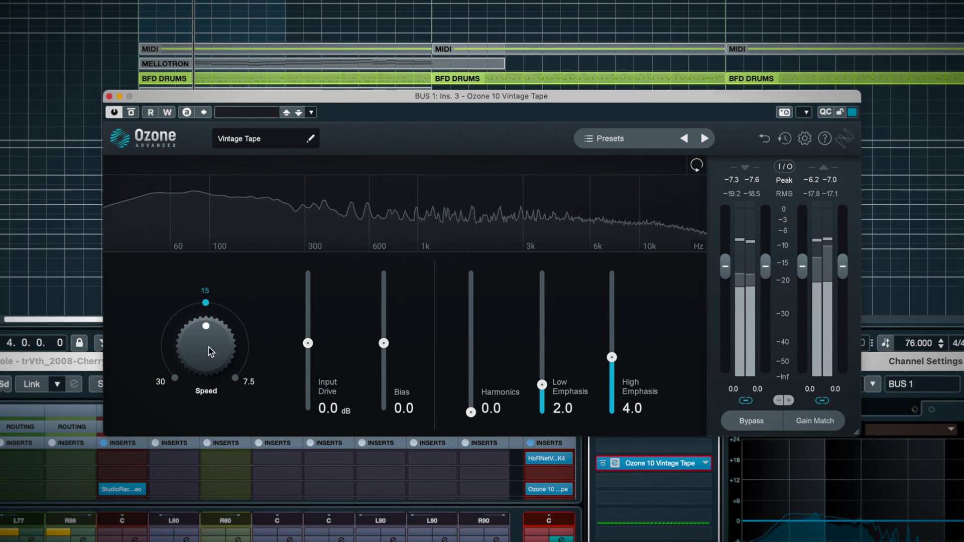
click(241, 380)
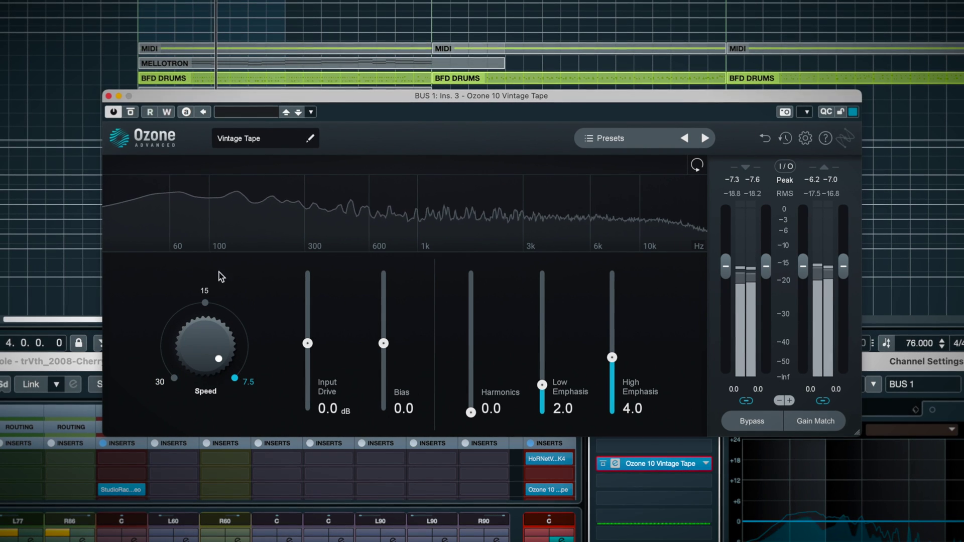
Compare the 7.5 IPS tape sound against bypass twice, leaving the effect active.
click(753, 423)
click(752, 423)
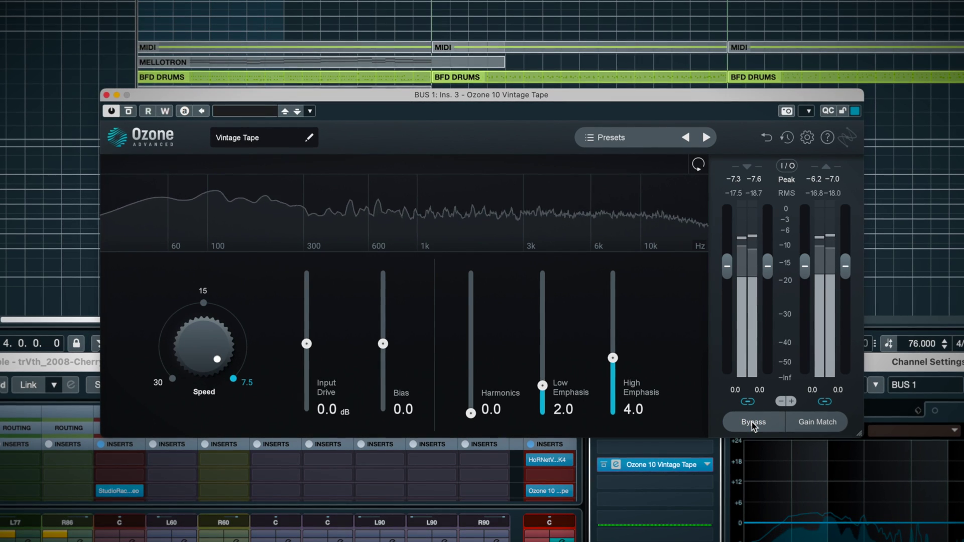
click(753, 423)
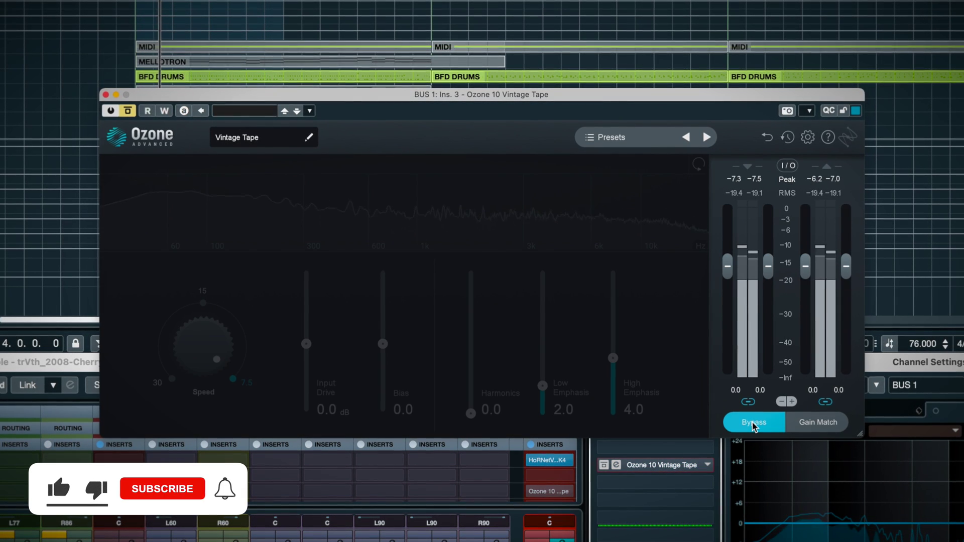
click(752, 422)
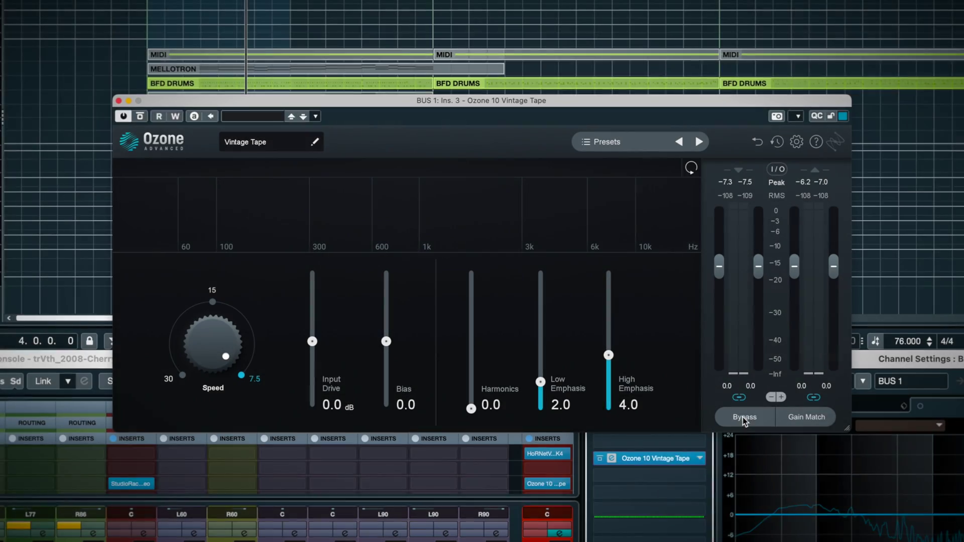
Set Speed to 15 IPS and, during playback, raise Input Drive from 0.0 to 7.8 dB.
click(203, 384)
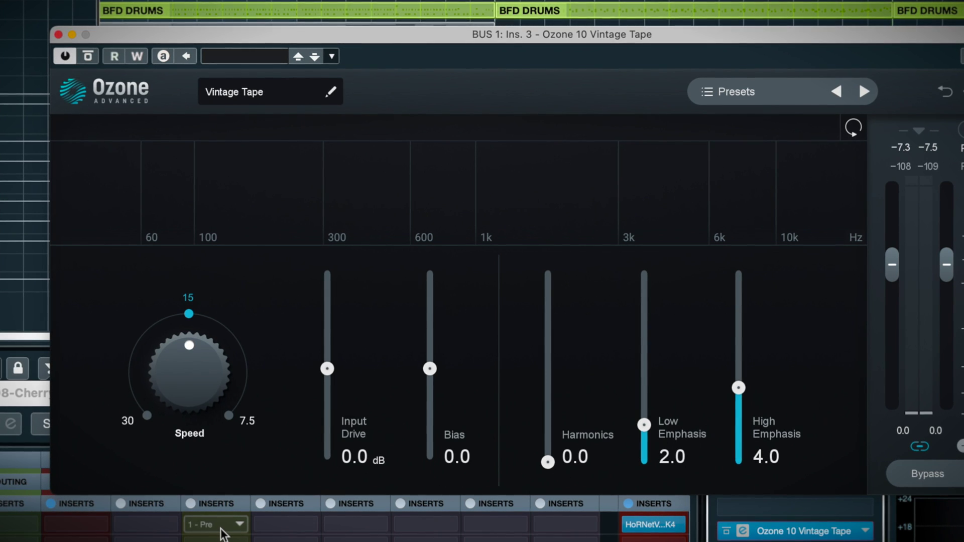
key(space)
drag(327, 368, 329, 320)
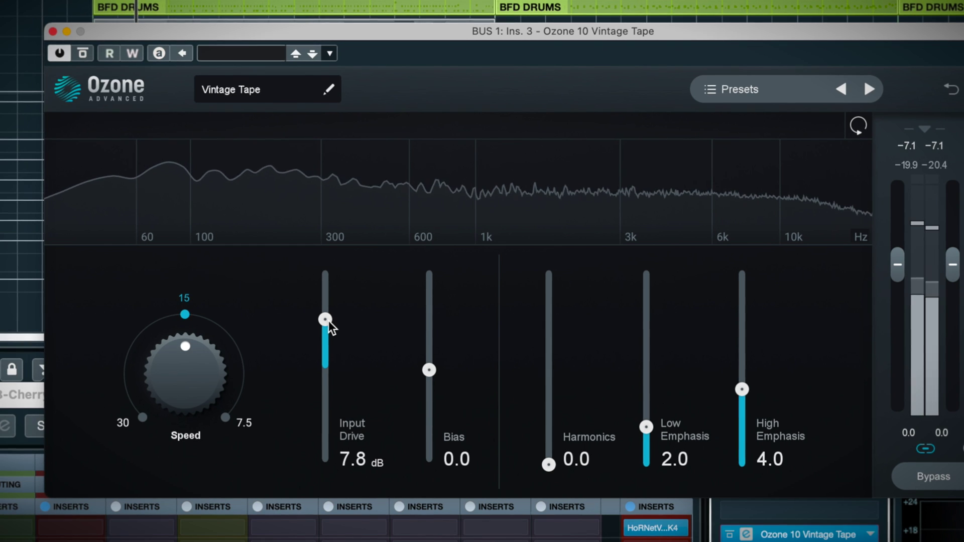
Raise Input Drive to 10 dB, compare against bypass, push it to 21.4 dB, then settle at 9.1 dB.
drag(328, 321, 329, 315)
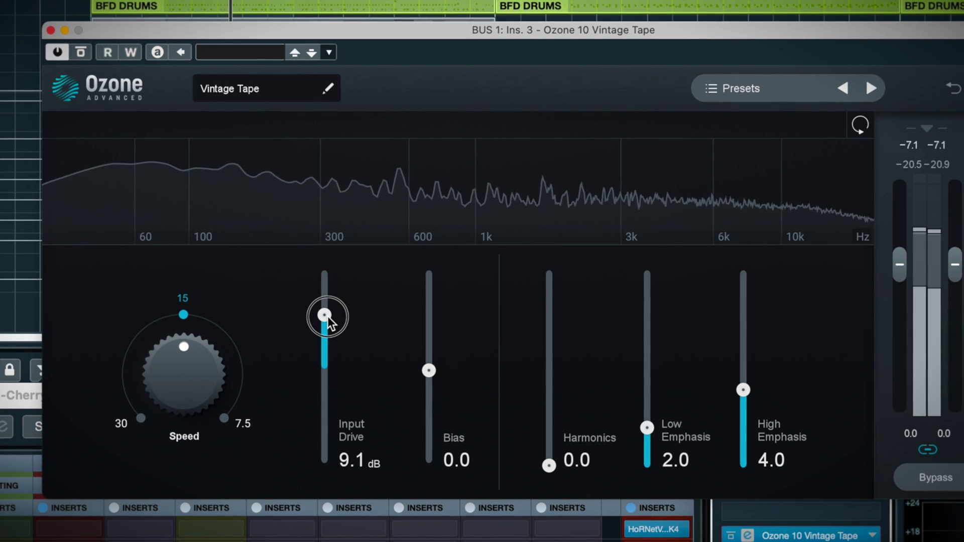
drag(327, 316, 328, 314)
click(917, 483)
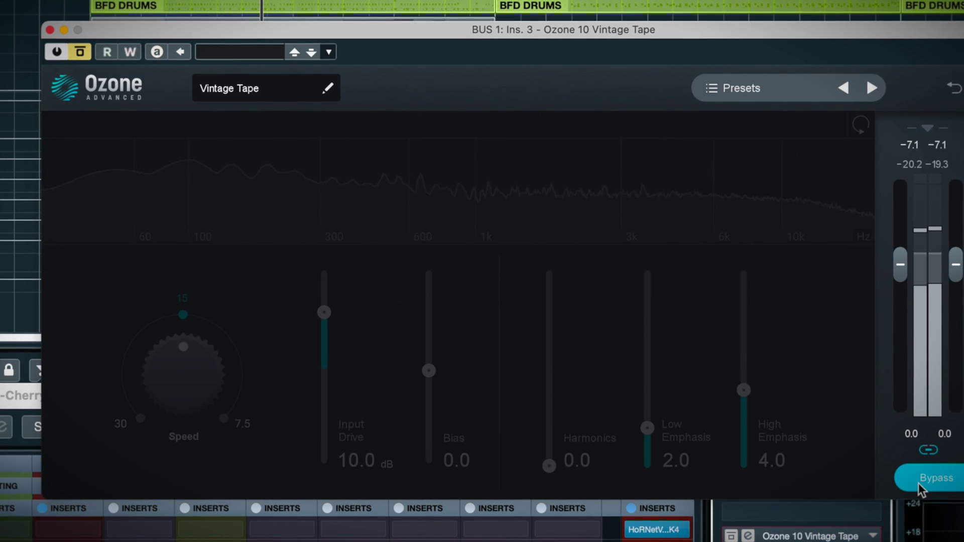
click(930, 482)
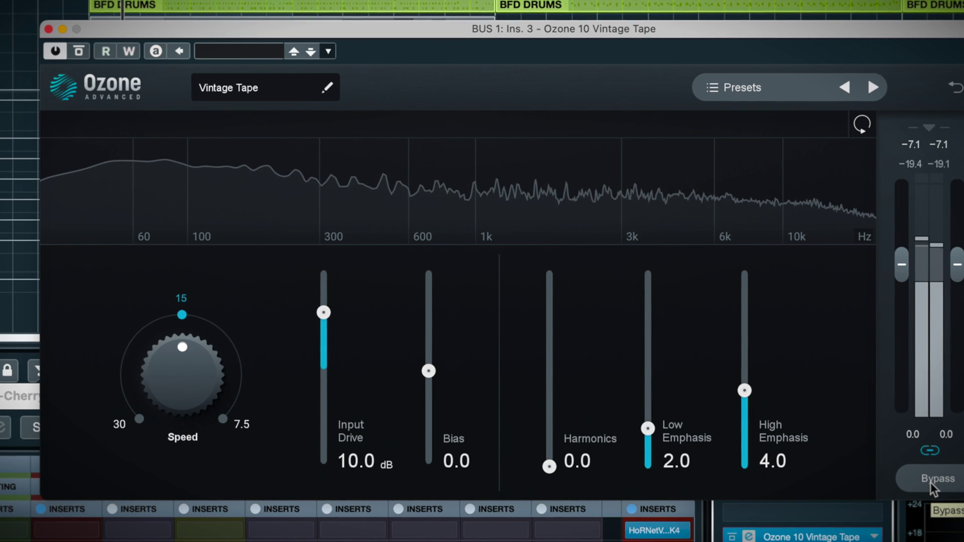
click(931, 484)
click(932, 484)
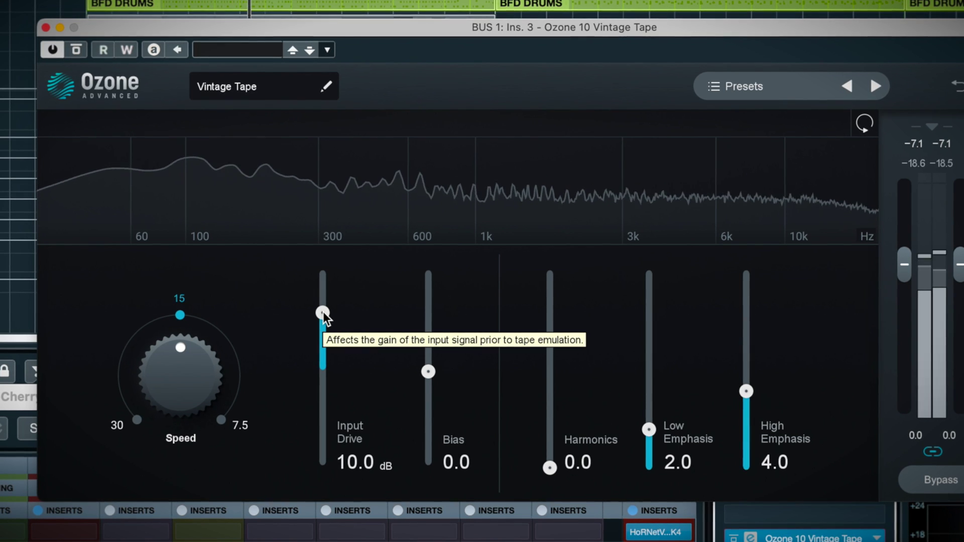
drag(323, 314, 325, 282)
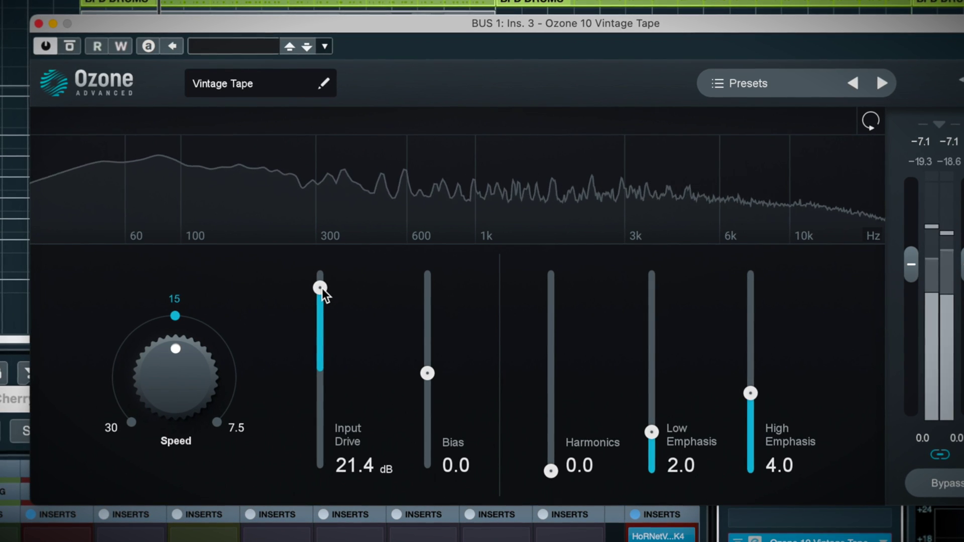
drag(322, 288, 321, 318)
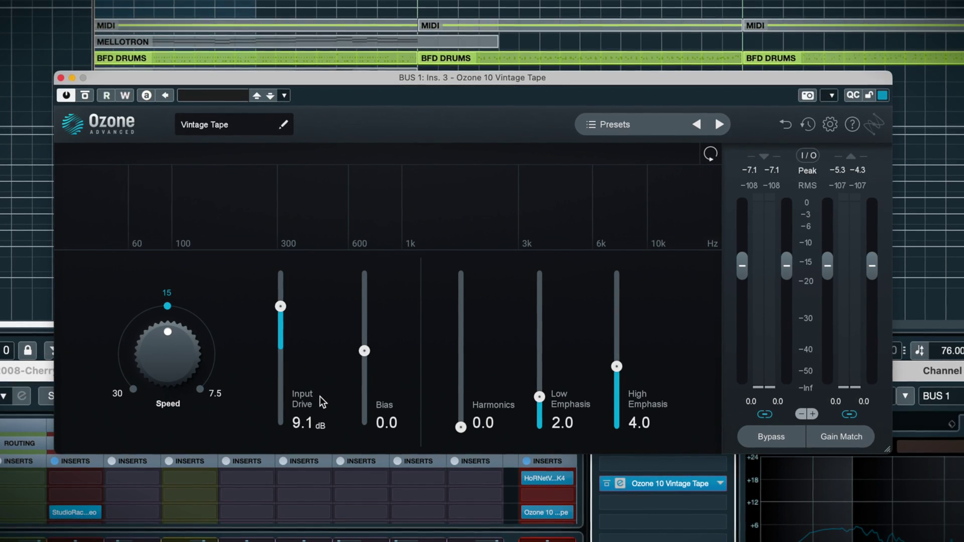
At Speed 7.5, play and lower Bias to -10.0, comparing it against bypass twice.
click(211, 392)
key(space)
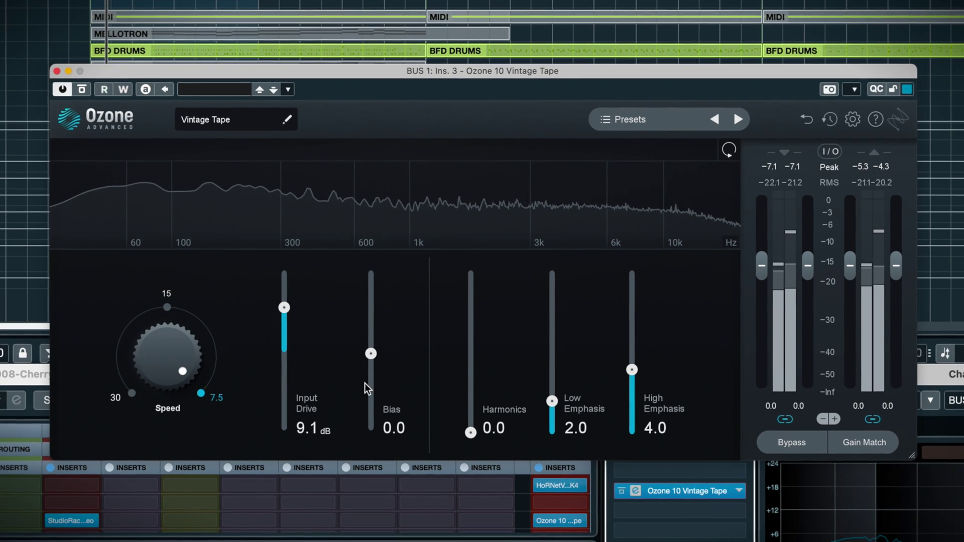
drag(371, 355, 365, 447)
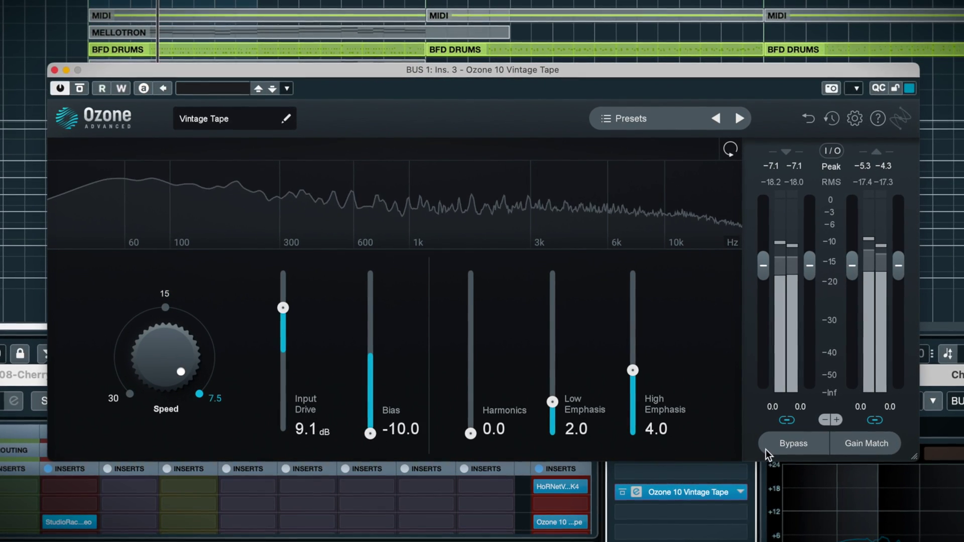
click(779, 448)
click(782, 449)
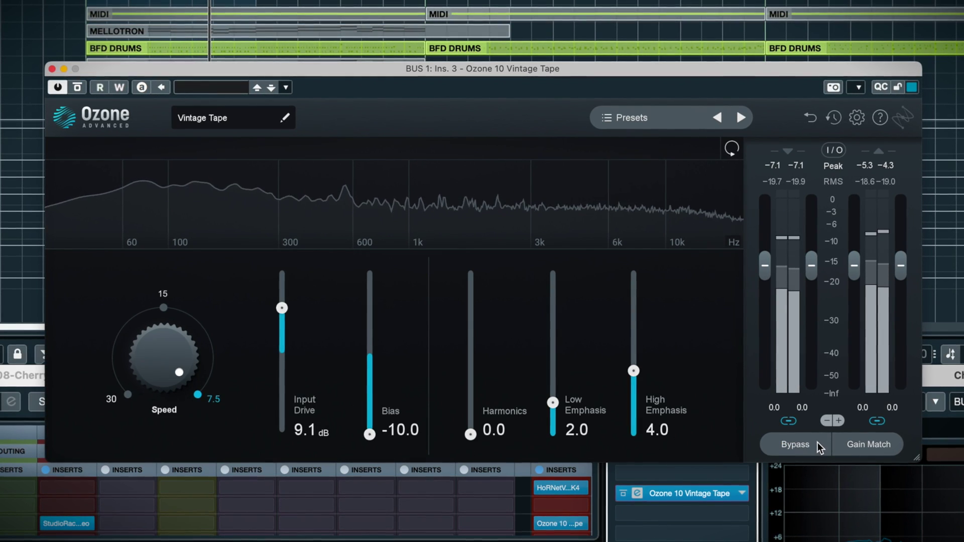
click(818, 442)
click(806, 445)
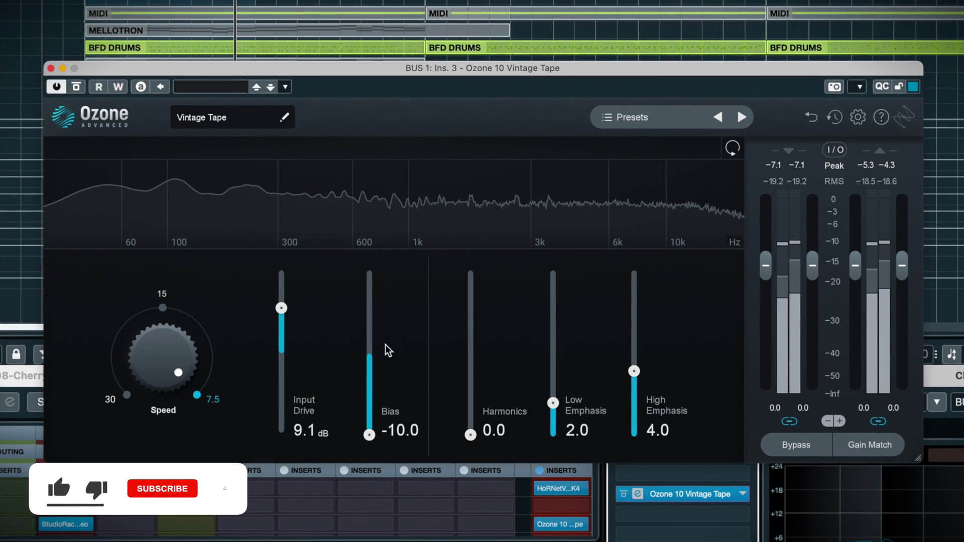
Raise Bias to 10.0 and compare against bypass, leaving the effect active.
drag(369, 434, 370, 271)
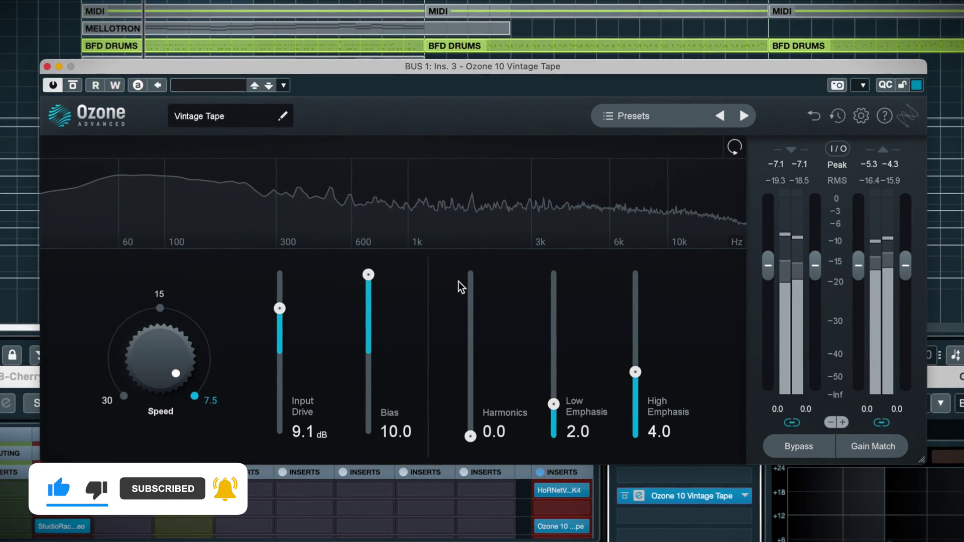
click(799, 449)
click(800, 450)
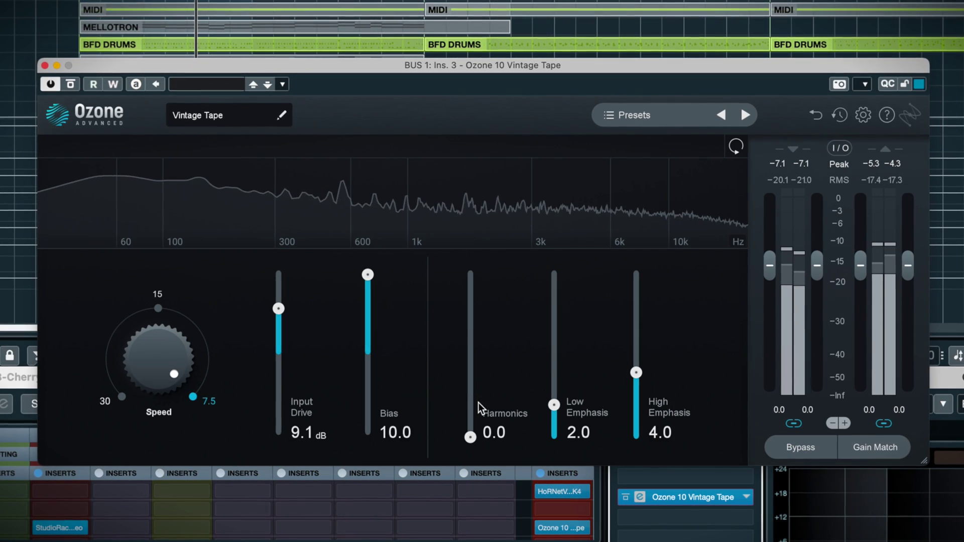
Audition a Bias change above centre, then return Bias to 0.0.
alt+click(368, 275)
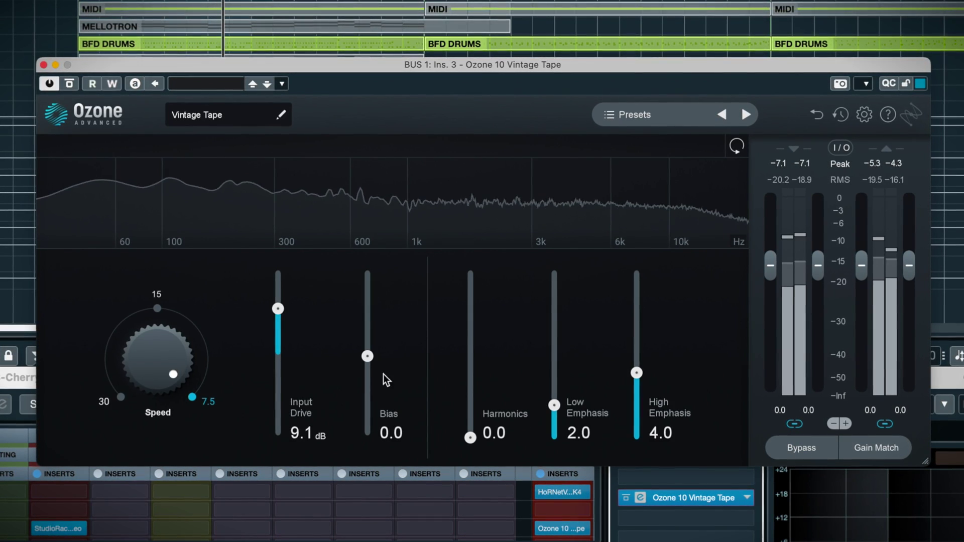
drag(368, 357, 369, 405)
alt+click(369, 405)
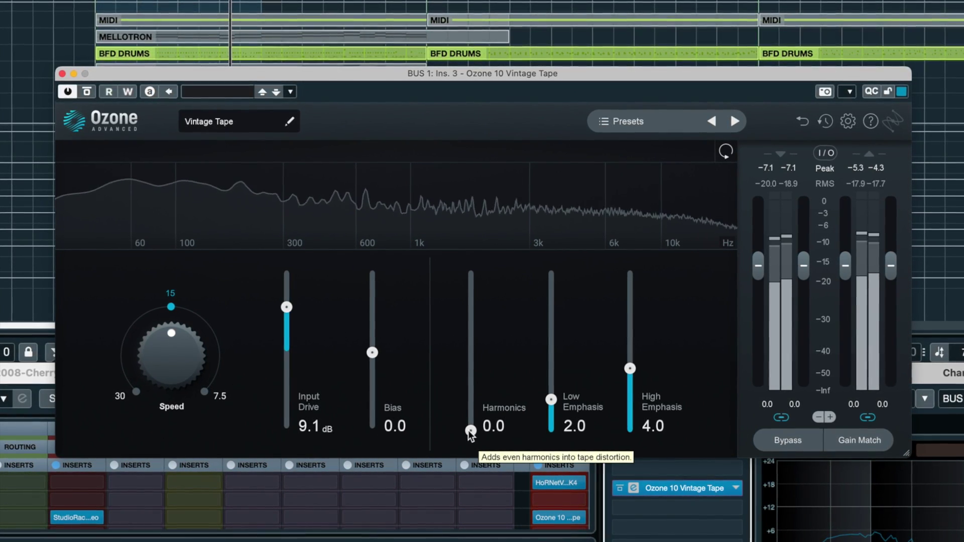
Raise Harmonics to 8.9 and compare against bypass, then drop Harmonics to 0.0 and bypass the effect.
drag(471, 431, 484, 291)
click(770, 441)
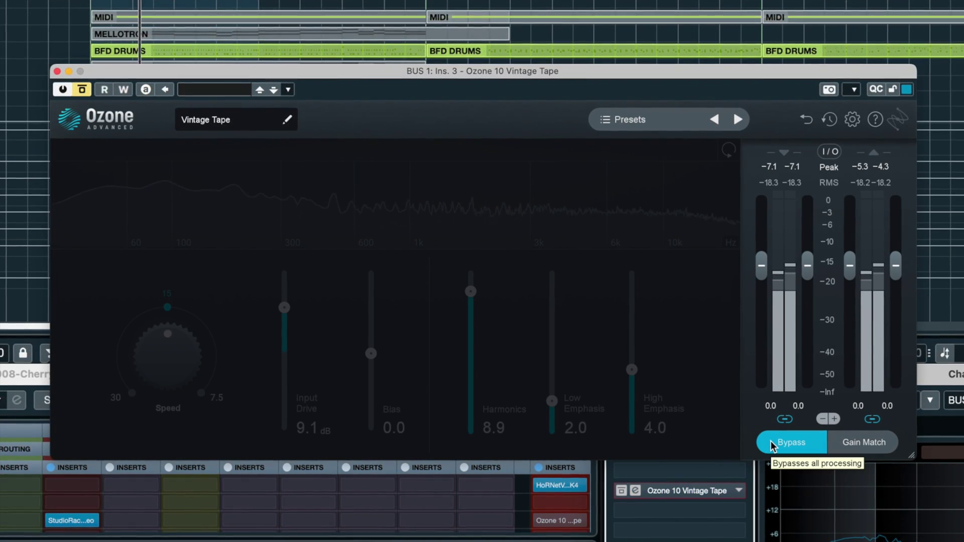
click(771, 442)
drag(472, 292, 471, 434)
click(788, 446)
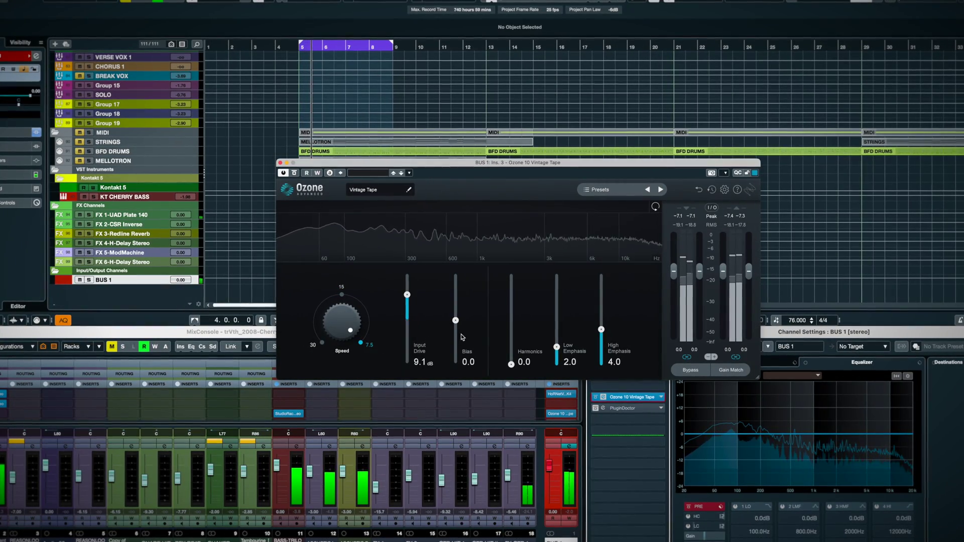
Push High Emphasis to 10.0, reset Bias from 2.2 to 0.0, and compare against bypass.
drag(462, 338, 458, 297)
drag(607, 330, 608, 273)
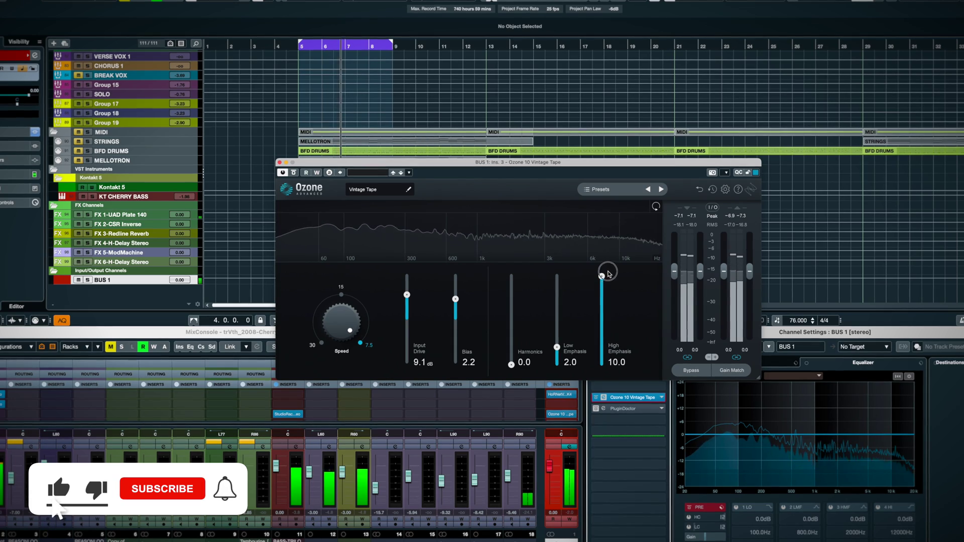
double_click(456, 300)
click(691, 374)
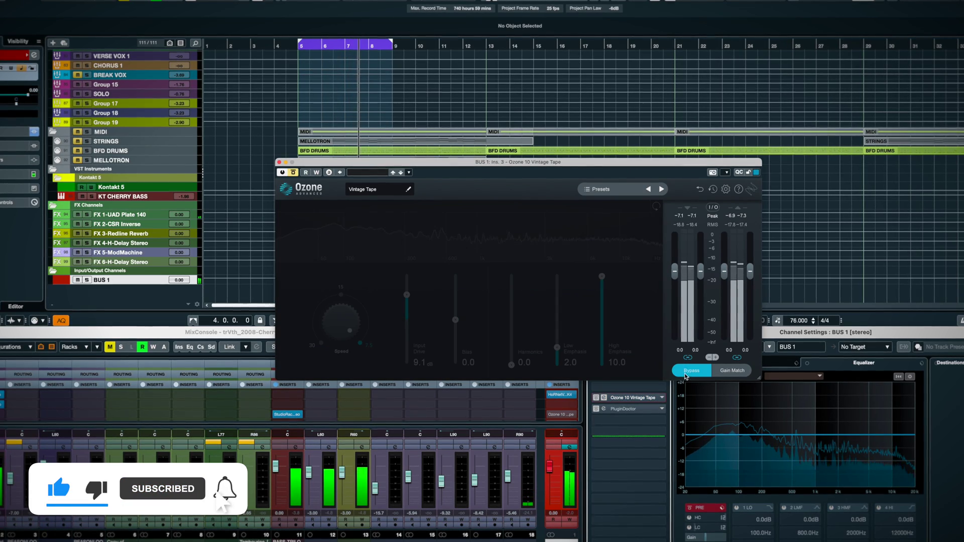
click(691, 372)
Nudge High Emphasis, set Speed to 15, and bypass the effect for comparison.
mouse_move(602, 276)
mouse_down()
mouse_move(602, 331)
mouse_move(611, 279)
mouse_up()
click(340, 294)
click(688, 372)
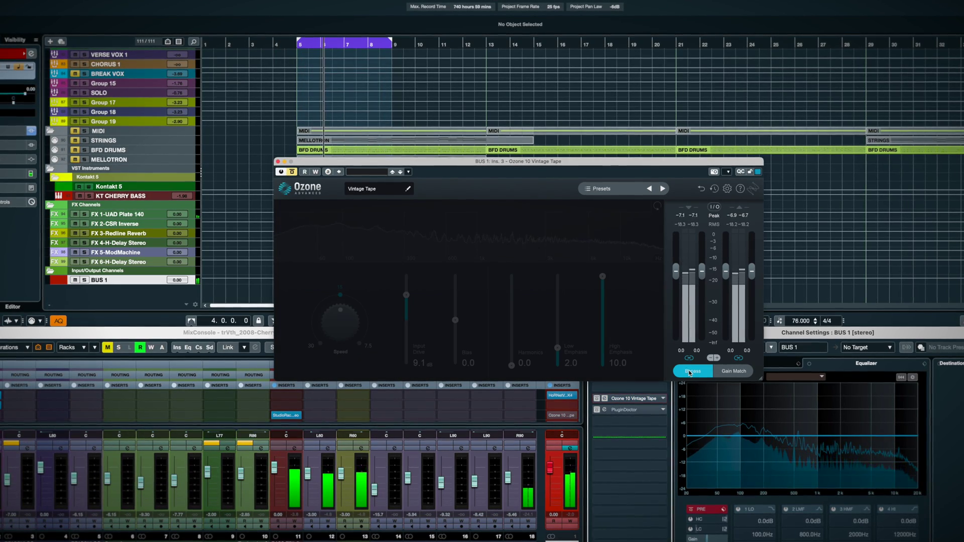
Re-enable the effect, lower High Emphasis to 6.8, raise Low Emphasis, and compare against bypass.
click(688, 372)
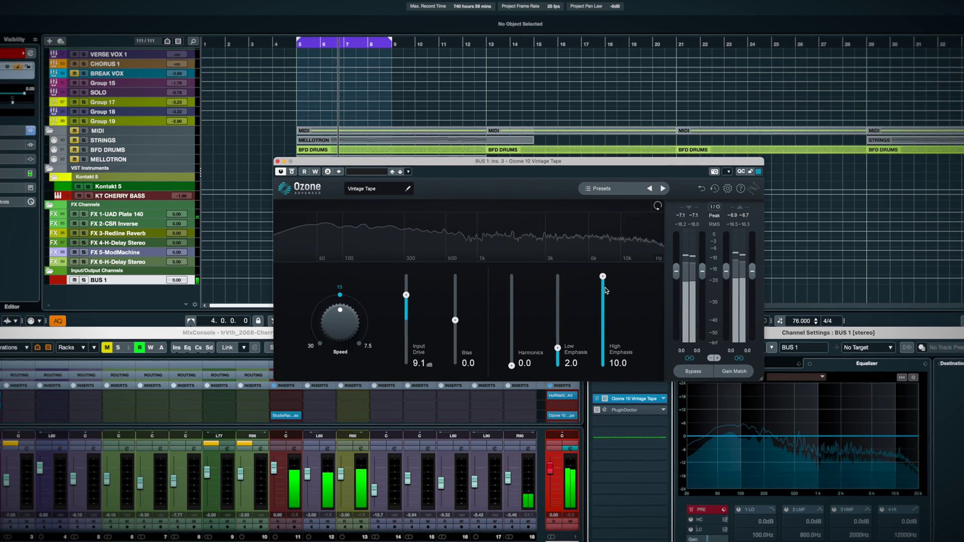
drag(604, 277, 604, 304)
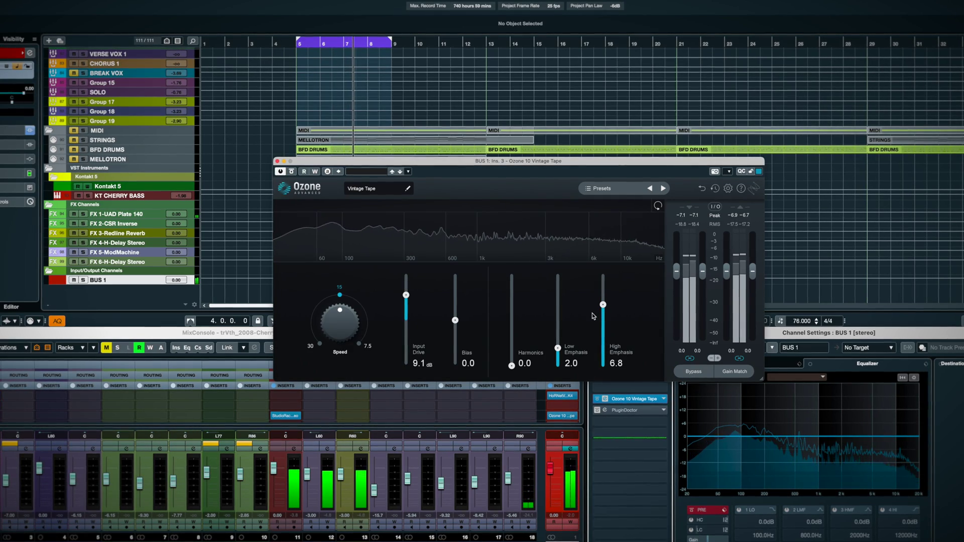
drag(558, 349, 566, 302)
click(694, 372)
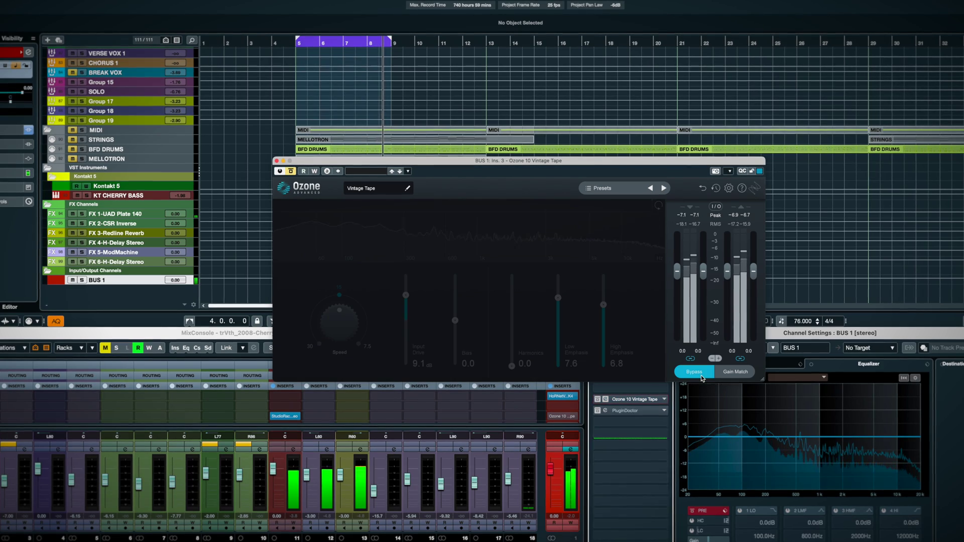
click(701, 378)
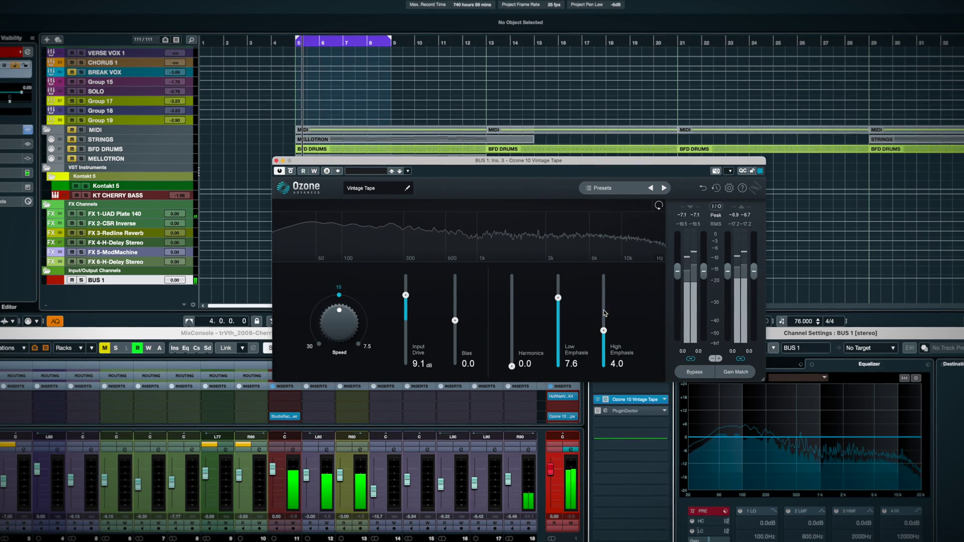
Set Speed to 30, High Emphasis to 10.0 and Low Emphasis to 2.0, then compare against bypass.
drag(559, 299, 559, 279)
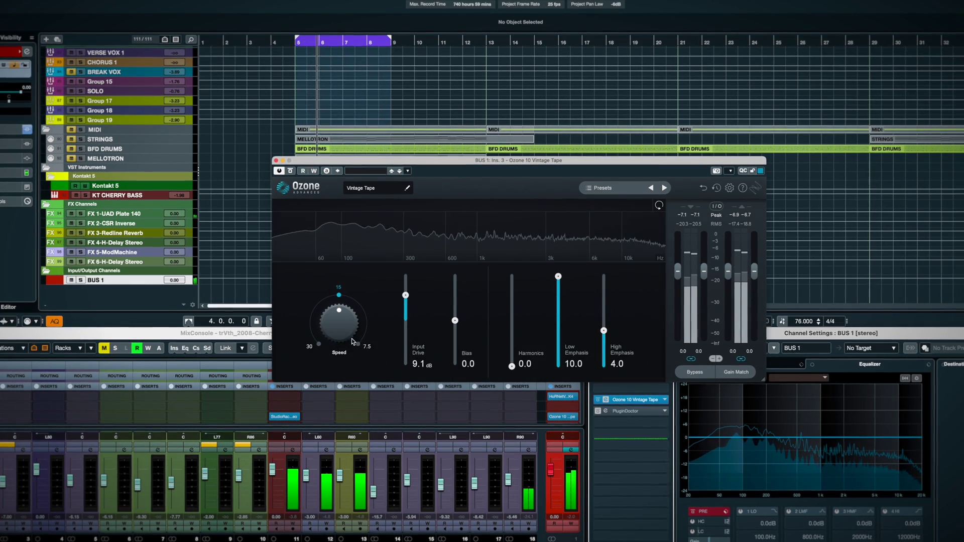
drag(339, 319, 326, 372)
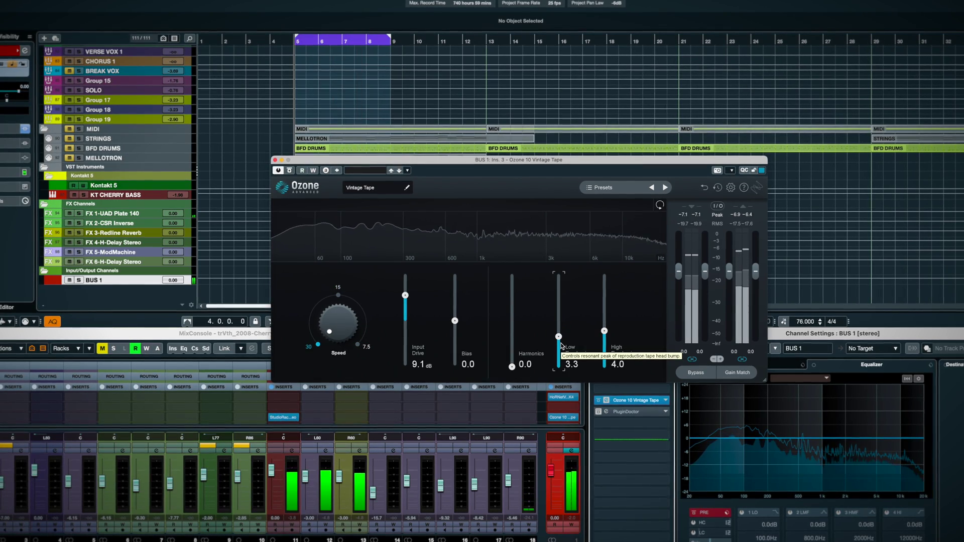
drag(560, 337, 562, 284)
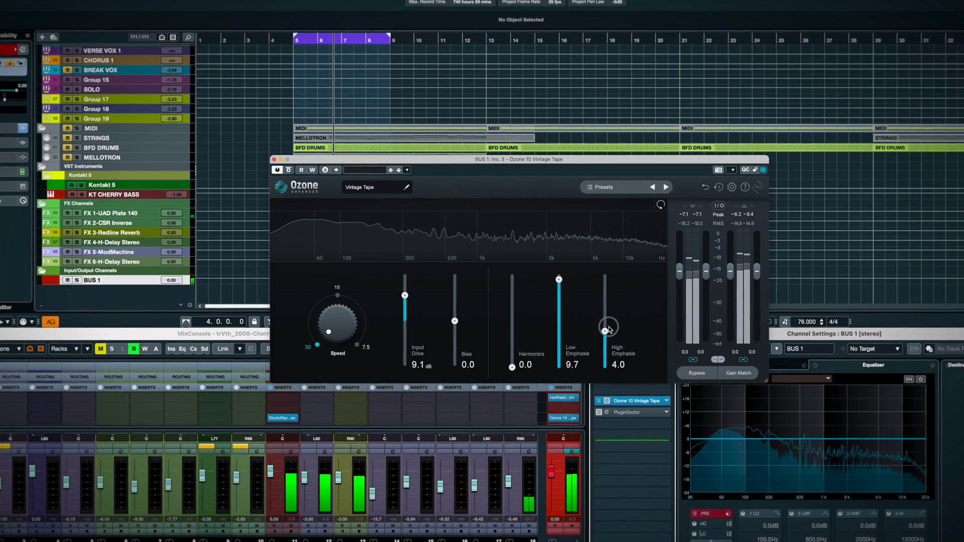
drag(610, 327, 610, 285)
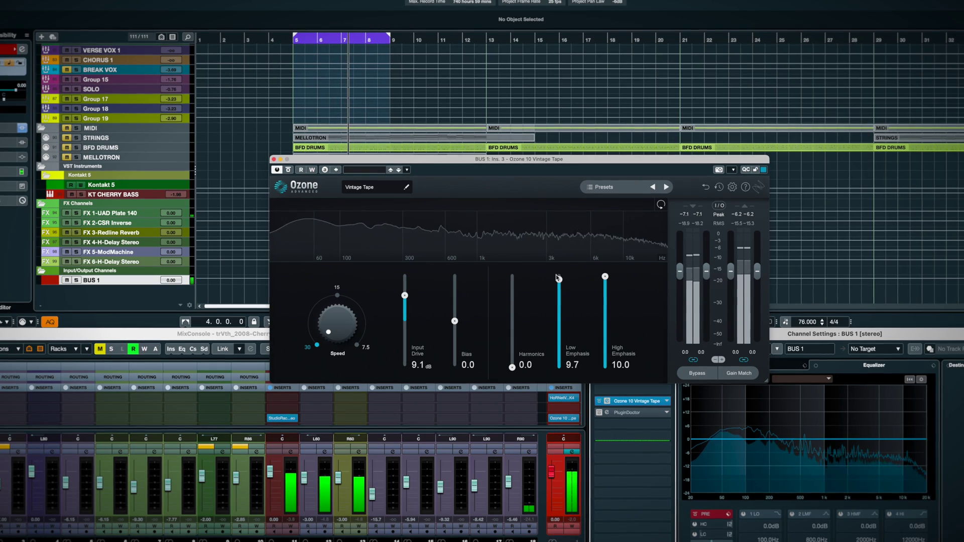
alt+click(562, 288)
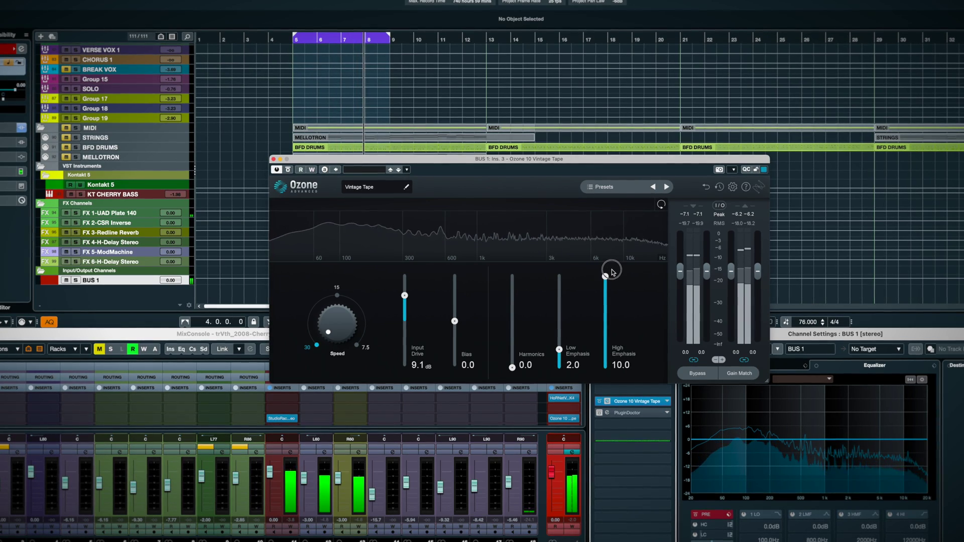
click(692, 372)
click(693, 372)
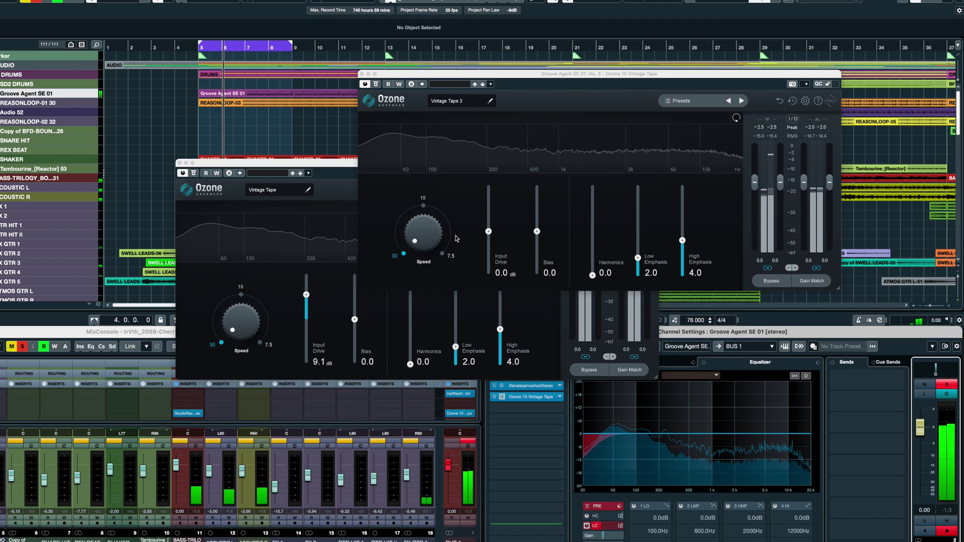
Raise the drum instance's Input Drive to 13.0 dB and Low Emphasis to 4.3, then compare against bypass.
drag(489, 231, 489, 199)
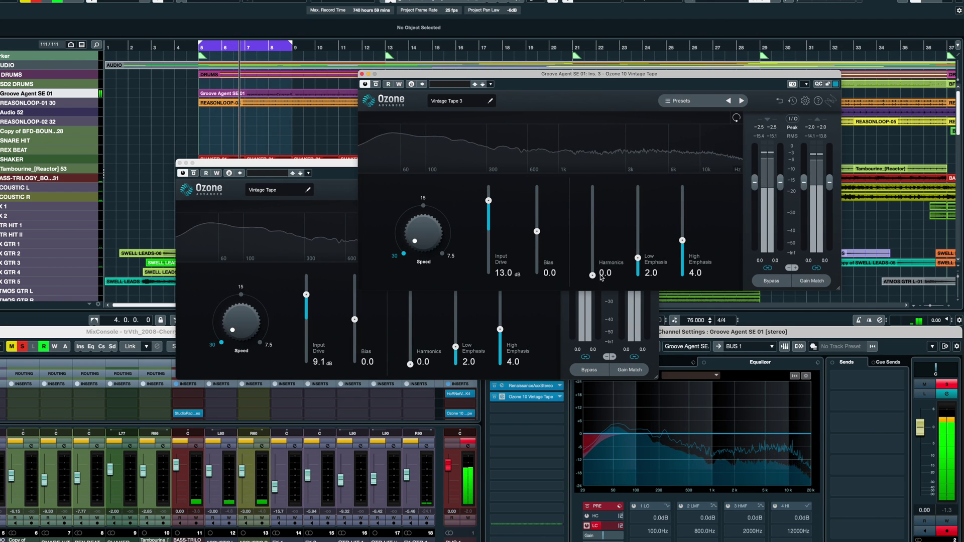
mouse_move(638, 257)
mouse_down()
mouse_move(637, 235)
mouse_move(638, 243)
mouse_up()
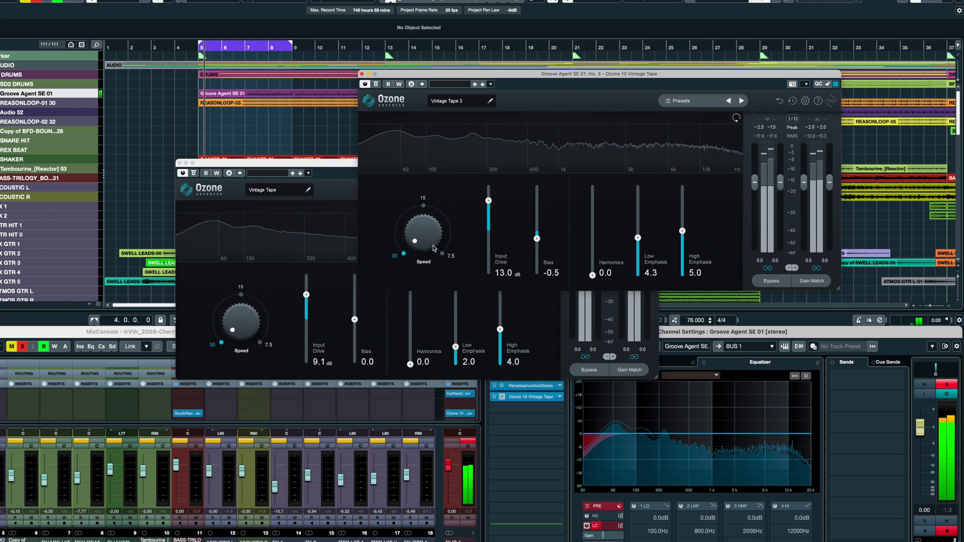
click(765, 281)
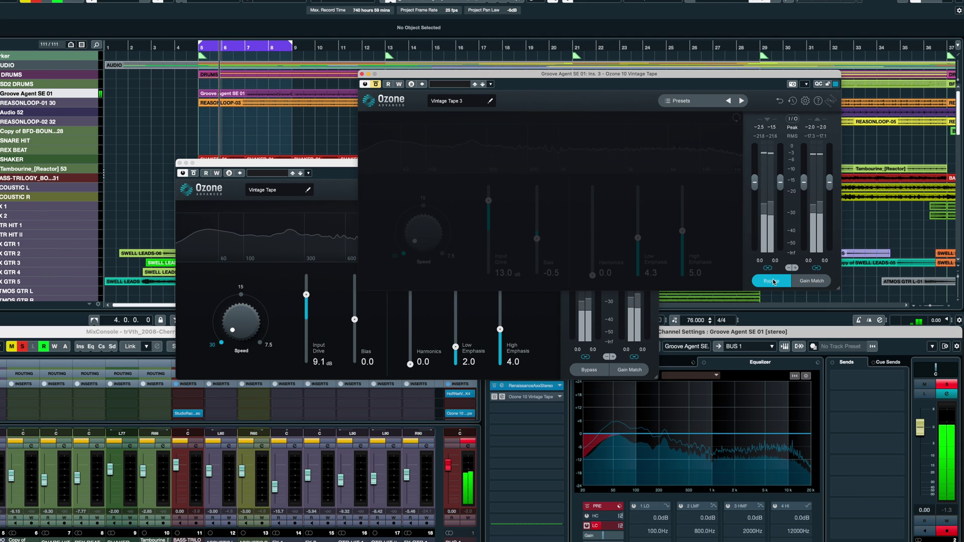
click(762, 282)
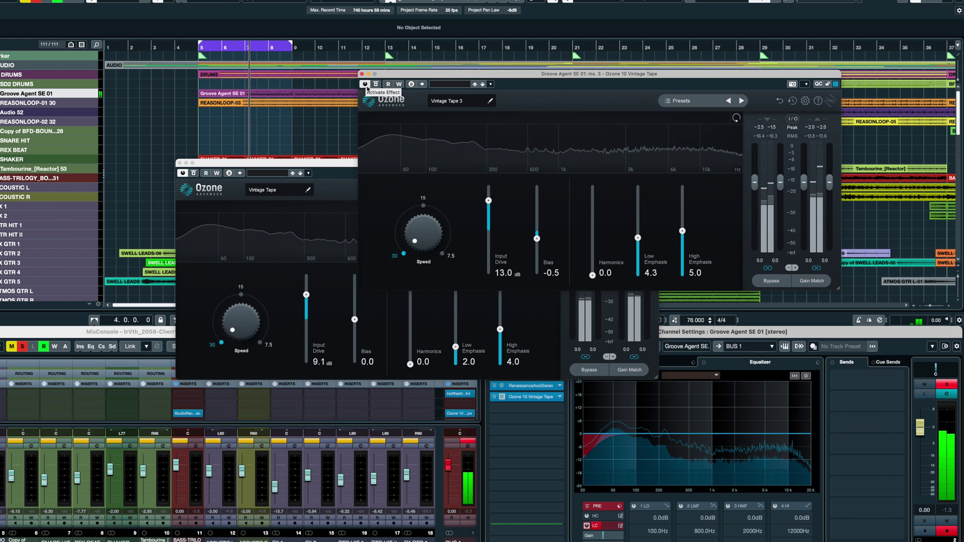
Unsolo the drum track and compare the tape effect off and on in the full mix.
key(s)
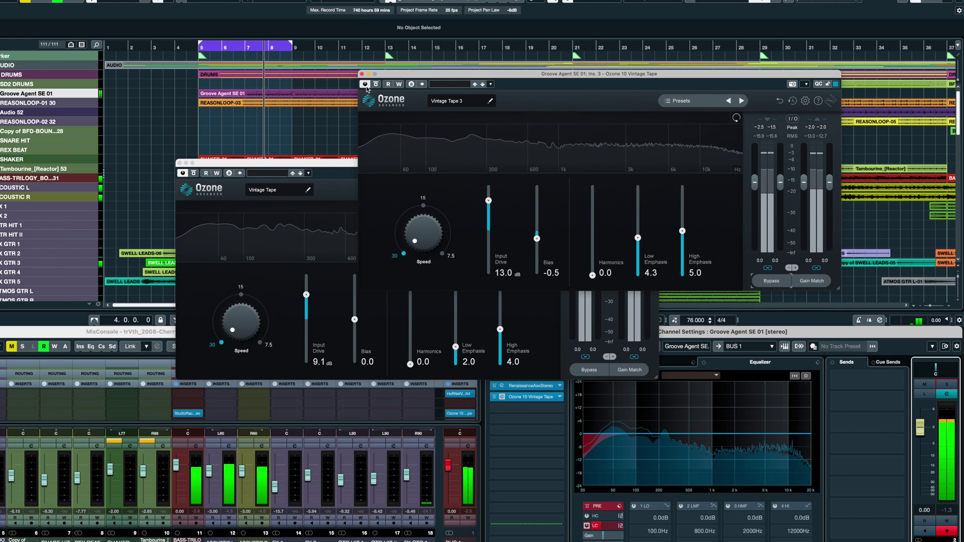
click(374, 84)
click(375, 85)
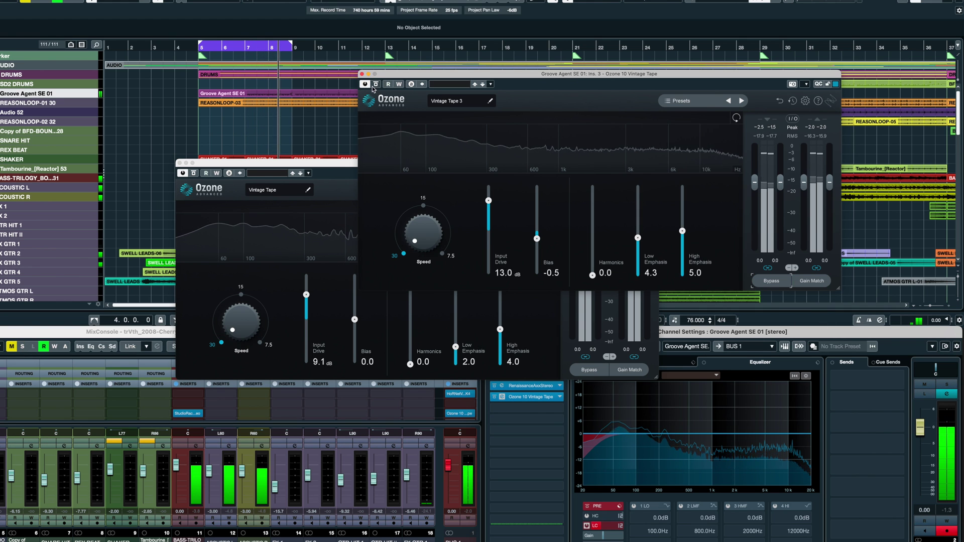